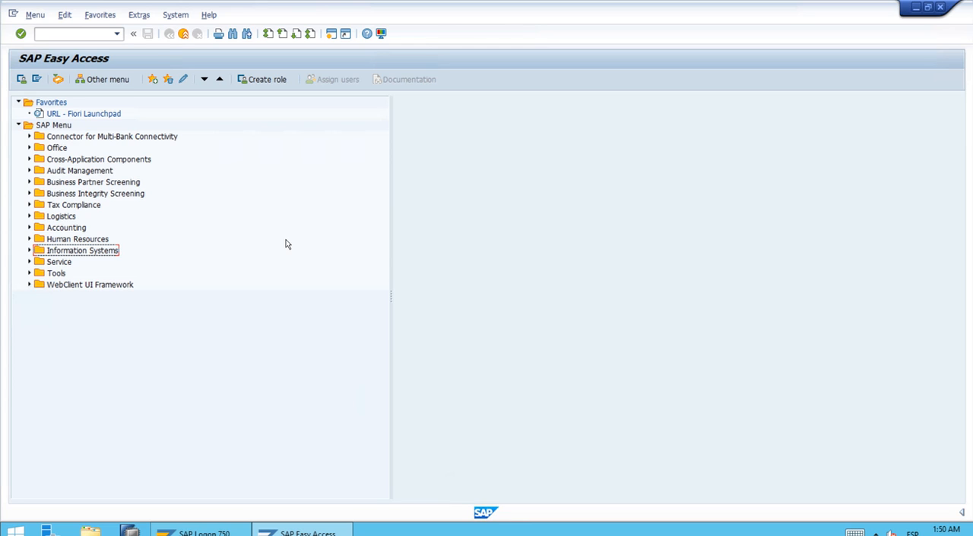
Open transaction GRR1 for creating a Report Painter report, found among the ad hoc reports of the information systems
{"action": "double_click", "coordinate": [94, 253]}
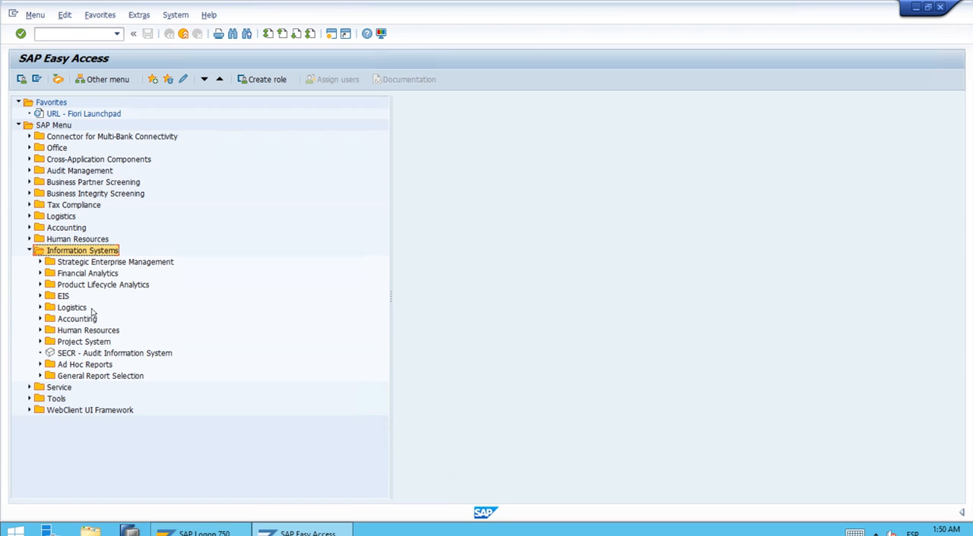
{"action": "double_click", "coordinate": [85, 366]}
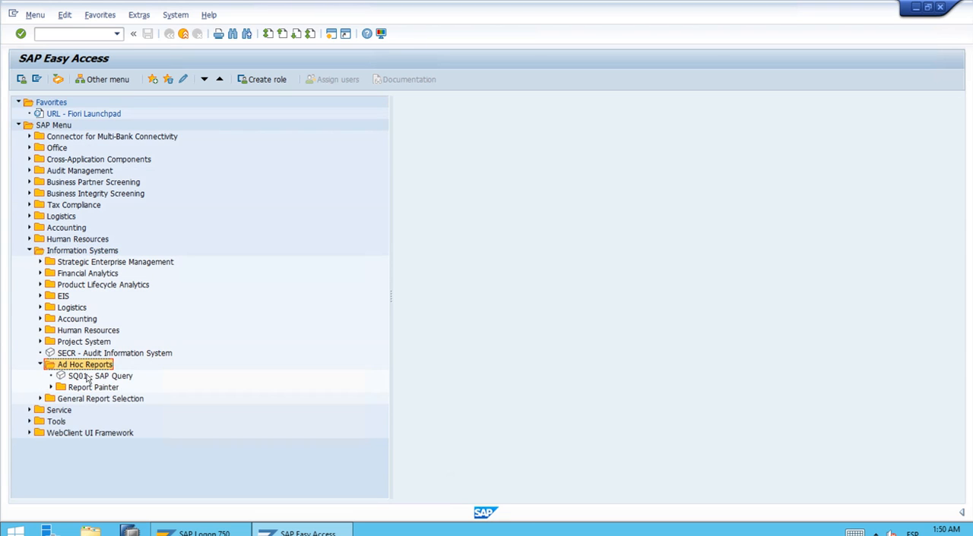
{"action": "double_click", "coordinate": [91, 388]}
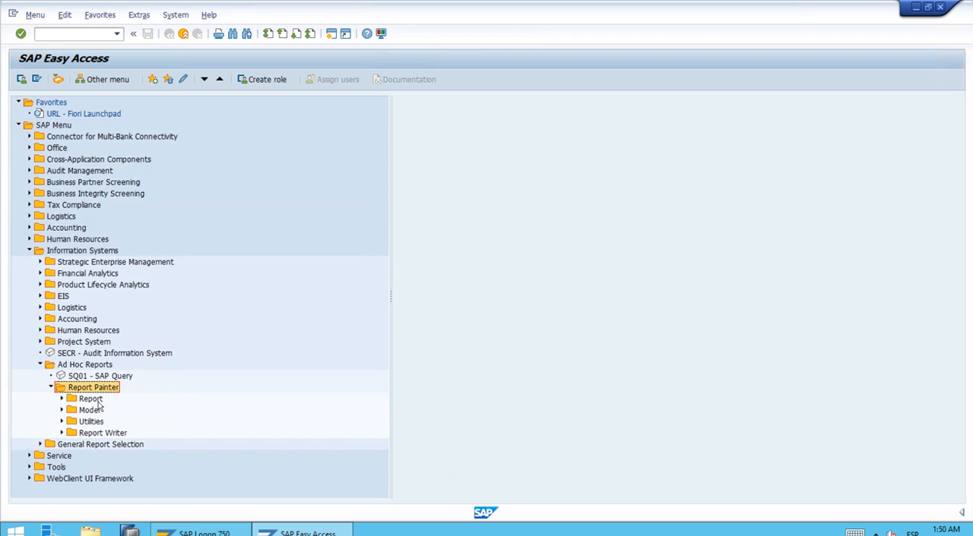
{"action": "double_click", "coordinate": [96, 400]}
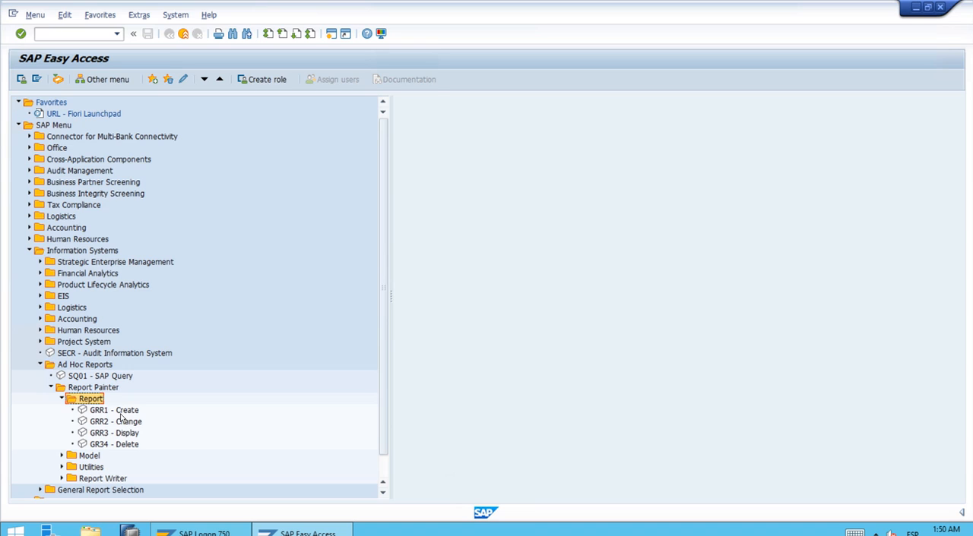
{"action": "left_click", "coordinate": [120, 413]}
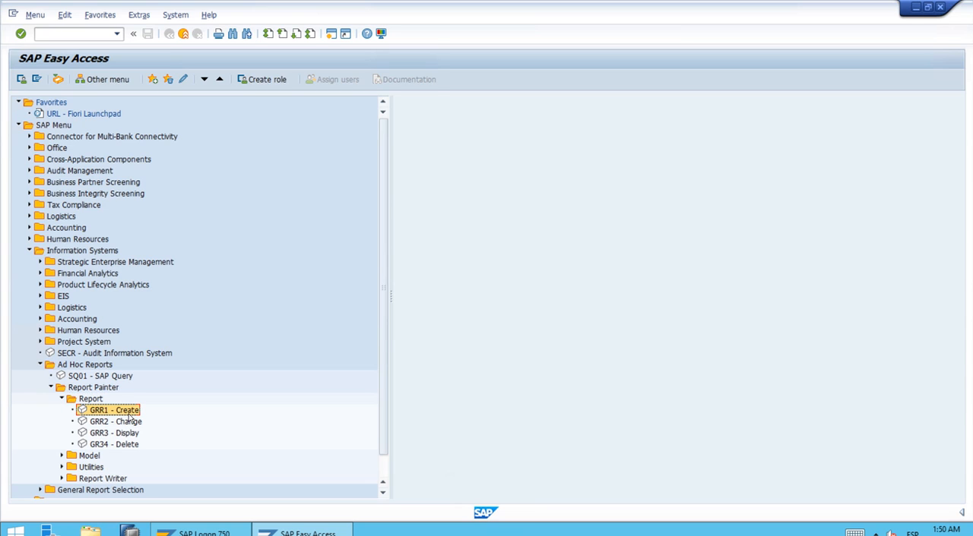
{"action": "double_click", "coordinate": [129, 415]}
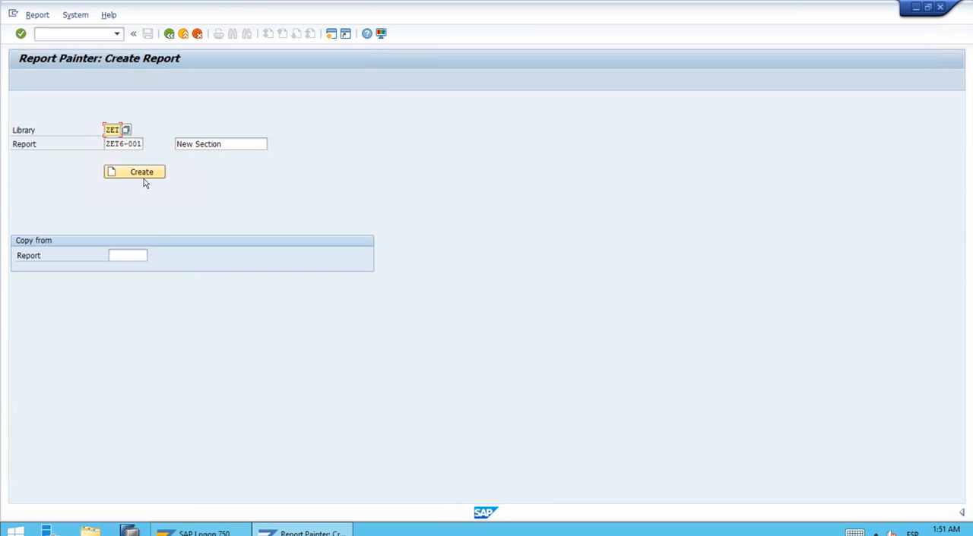
Set the name of the new report to ZET6-002 in library ZET
{"action": "left_click", "coordinate": [108, 143]}
{"action": "left_click_drag", "start_coordinate": [107, 144], "coordinate": [157, 148]}
{"action": "key", "text": "ctrl+c"}
{"action": "key", "text": "Delete"}
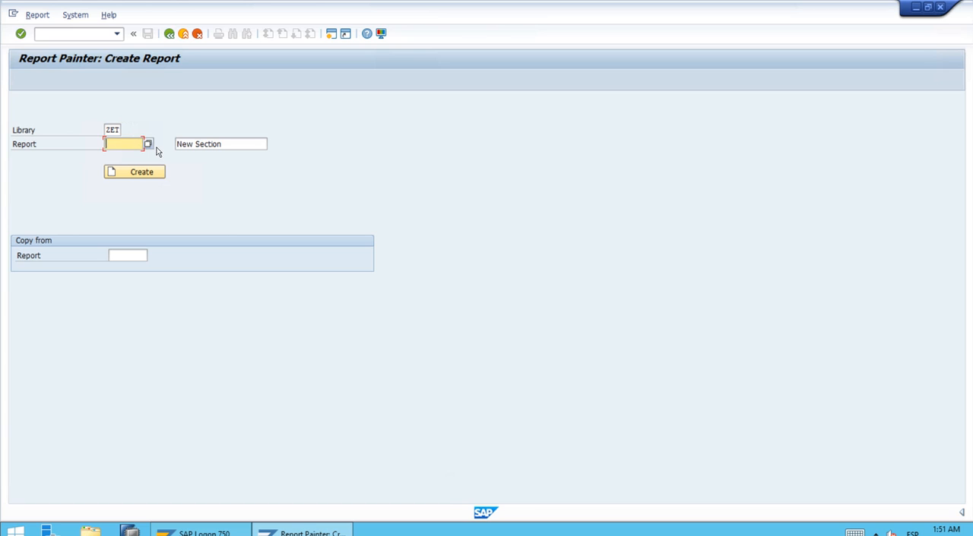
{"action": "key", "text": "ctrl+v"}
{"action": "key", "text": "BackSpace"}
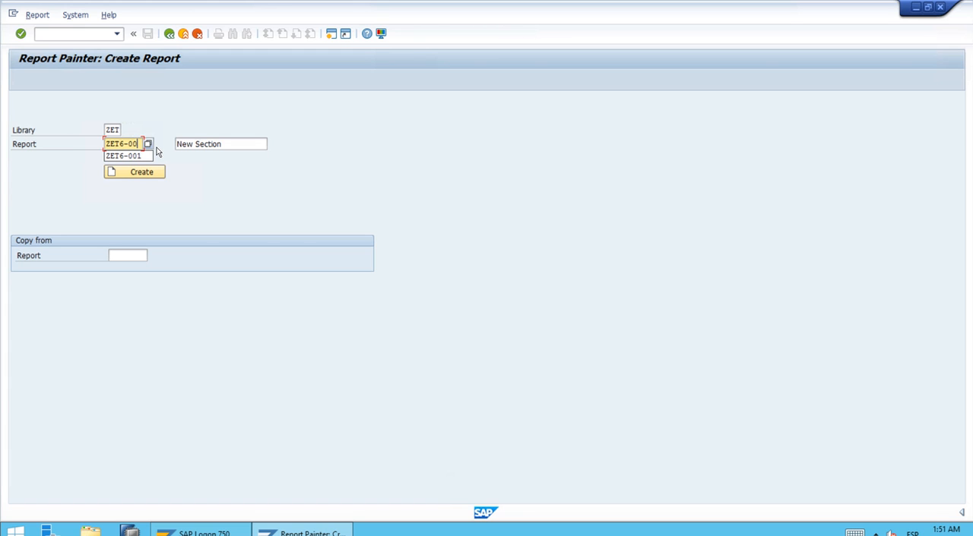
{"action": "type", "text": "2"}
{"action": "key", "text": "Tab"}
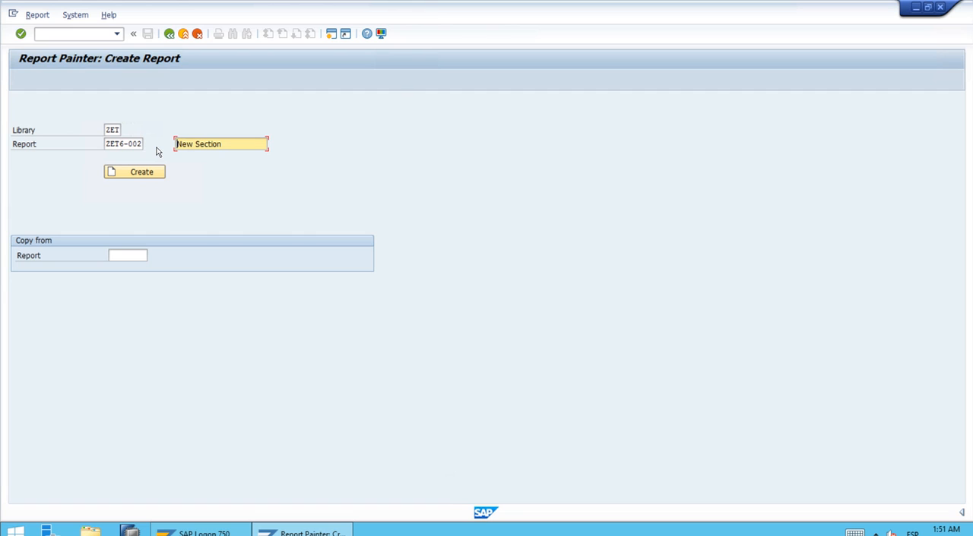
Describe the report as "Section w. Calc" and set ZET6-001 as the report to copy from
{"action": "type", "text": "Section w. Calc"}
{"action": "left_click", "coordinate": [124, 258]}
{"action": "key", "text": "ctrl+v"}
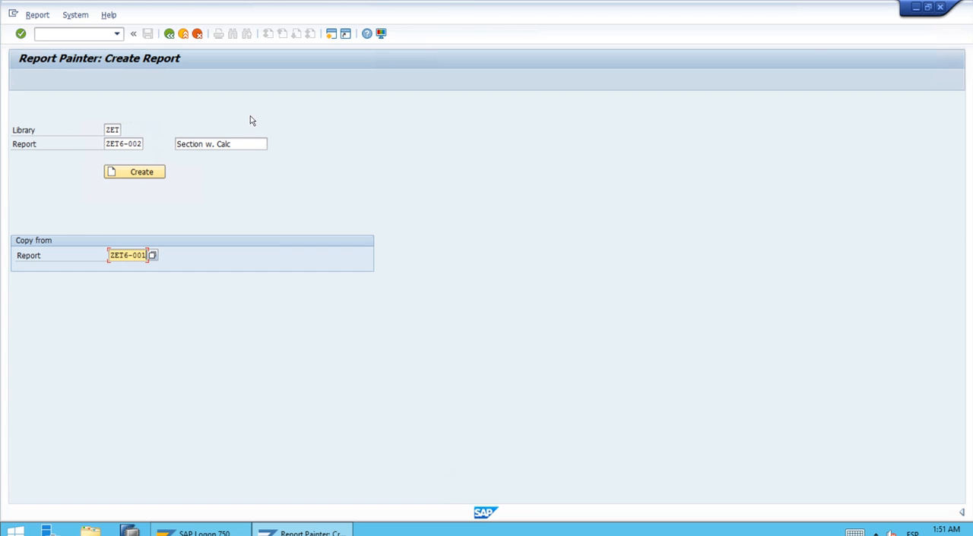
Change the report description to "Section w. Cell Calc" and create the report
{"action": "left_click", "coordinate": [220, 144]}
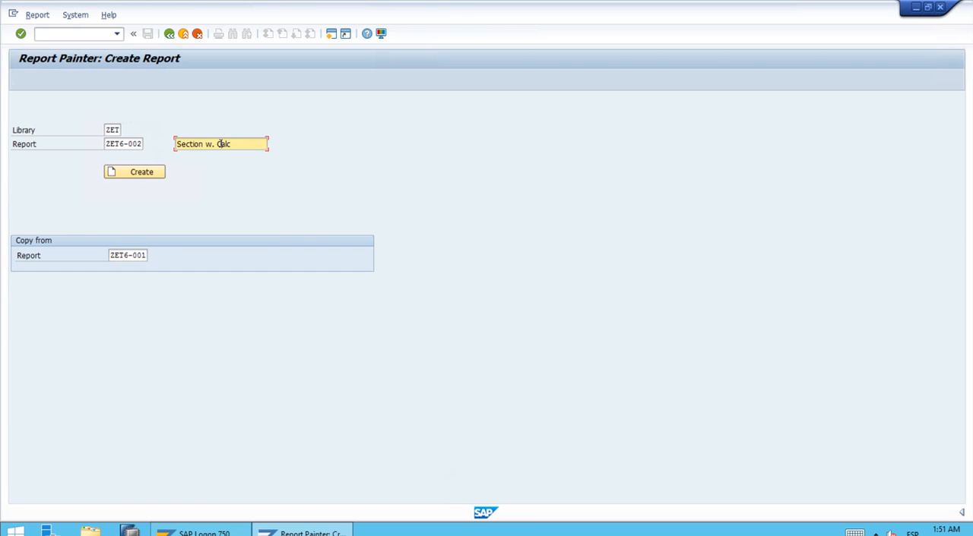
{"action": "type", "text": "ell Calc"}
{"action": "key", "text": "Tab"}
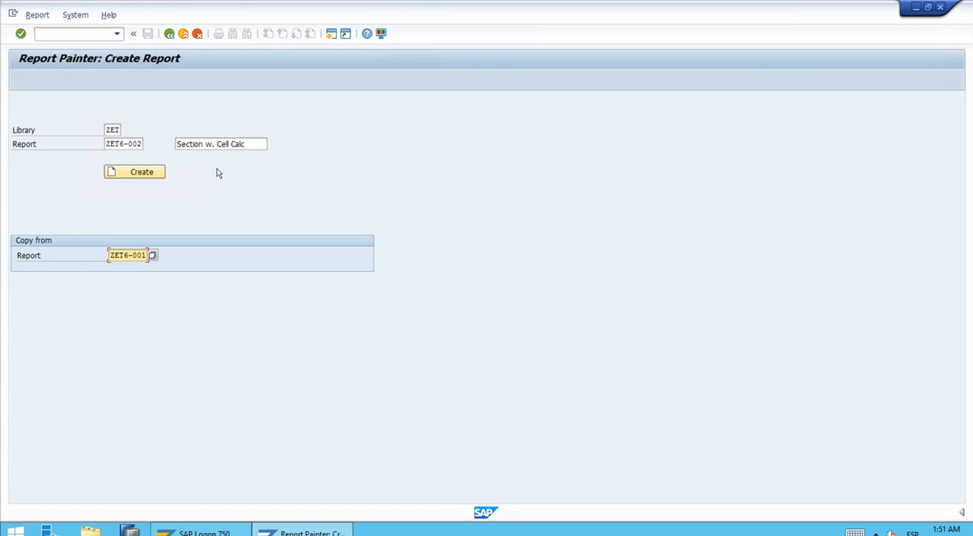
{"action": "left_click", "coordinate": [142, 174]}
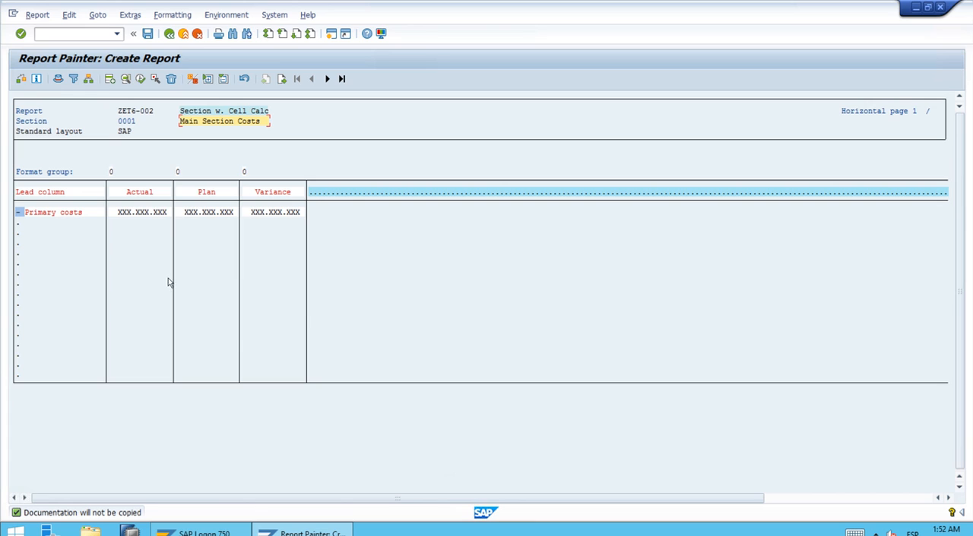
Go to the SKF Section and mark the SQM row's ActualSKF and PlanSKF cells for use in formulas
{"action": "left_click", "coordinate": [96, 17]}
{"action": "mouse_move", "coordinate": [127, 32]}
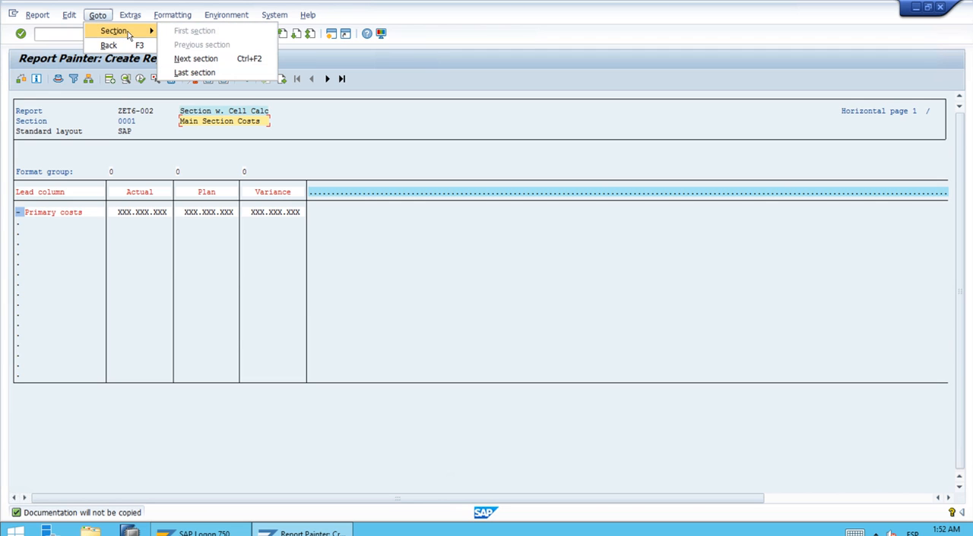
{"action": "left_click", "coordinate": [196, 59]}
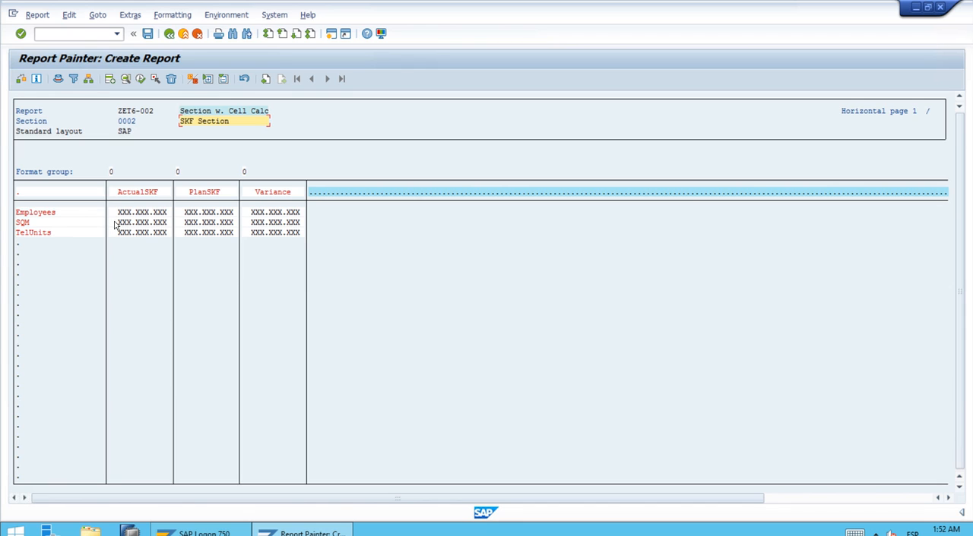
{"action": "left_click", "coordinate": [115, 223]}
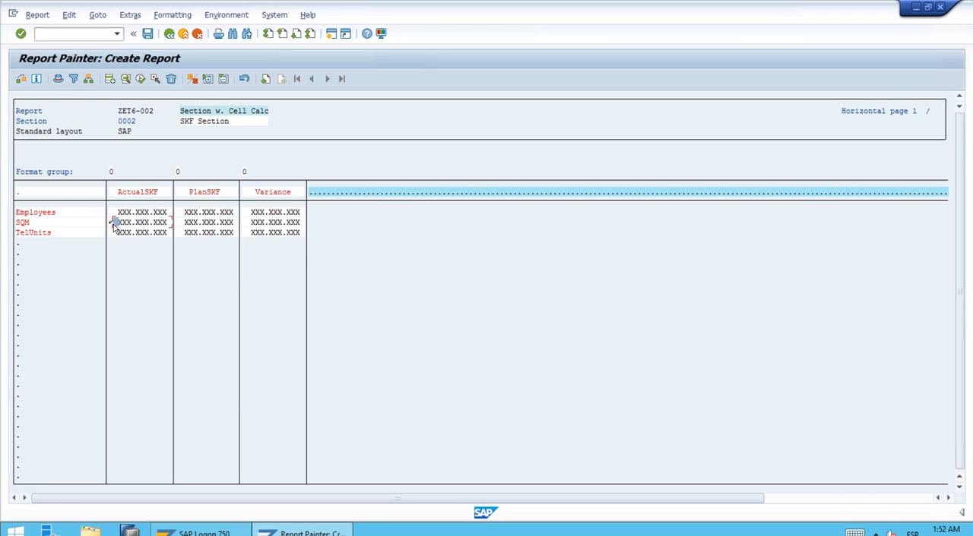
{"action": "left_click", "coordinate": [177, 223]}
{"action": "left_click", "coordinate": [177, 223]}
Return to Main Section Costs and add a formula column after Variance that divides Actual by SQM/ActualSKF (X001 / Z001)
{"action": "left_click", "coordinate": [100, 16]}
{"action": "mouse_move", "coordinate": [129, 32]}
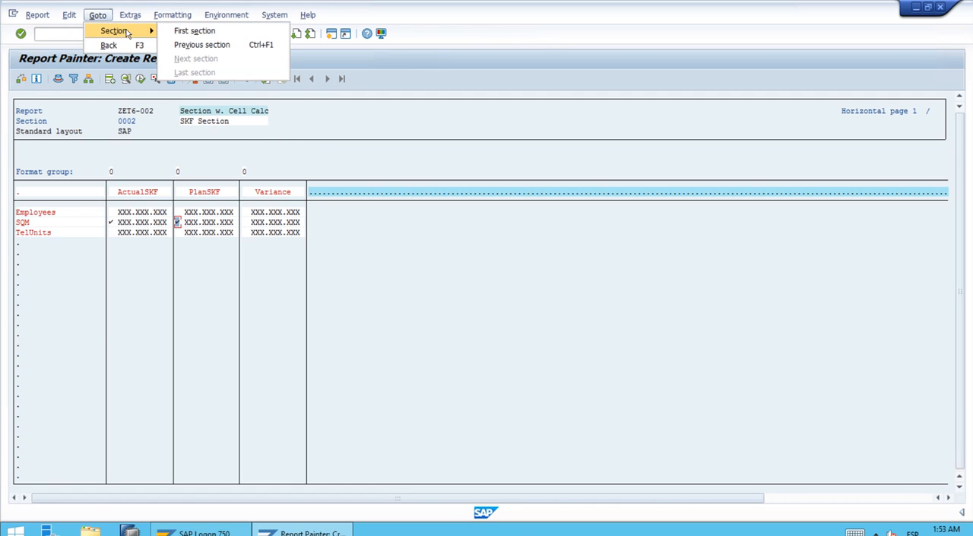
{"action": "left_click", "coordinate": [203, 46]}
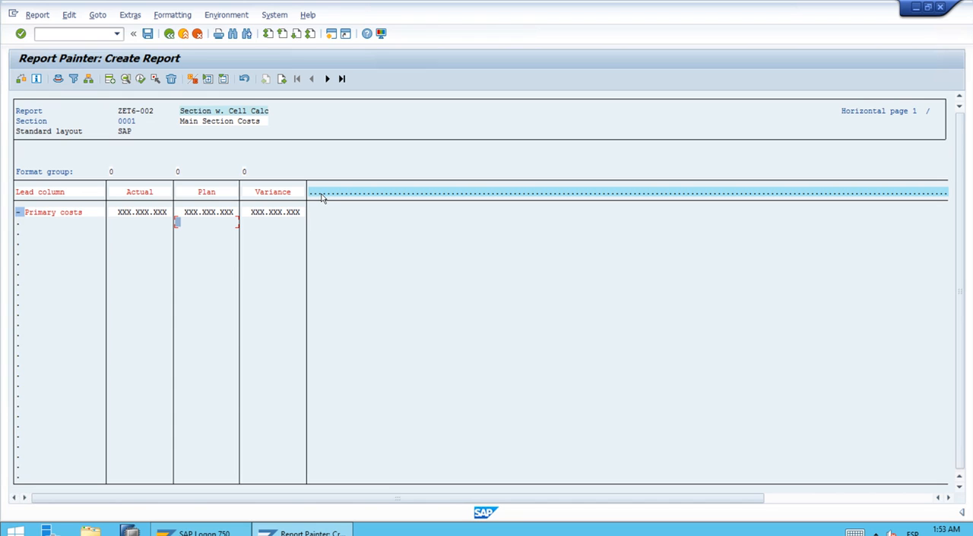
{"action": "left_click", "coordinate": [320, 194]}
{"action": "double_click", "coordinate": [320, 194]}
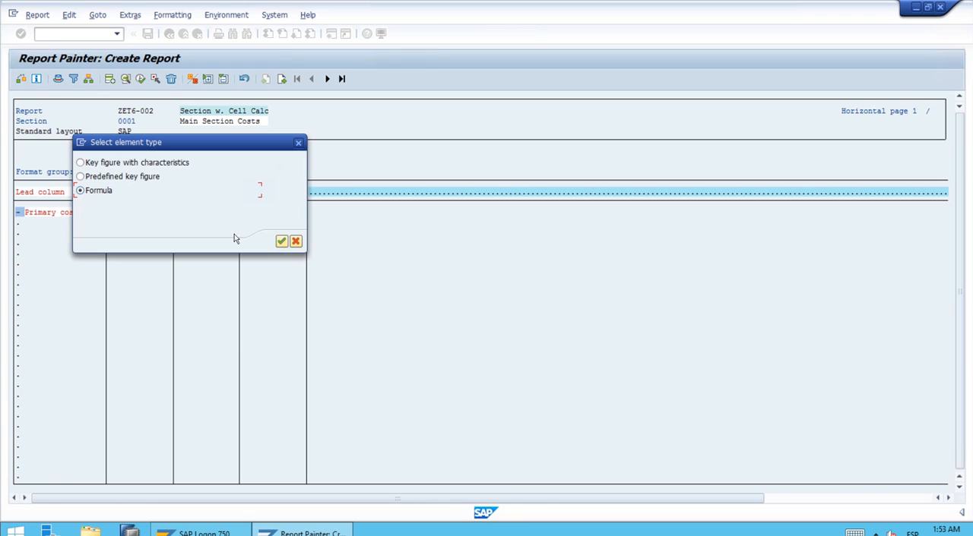
{"action": "left_click", "coordinate": [281, 241]}
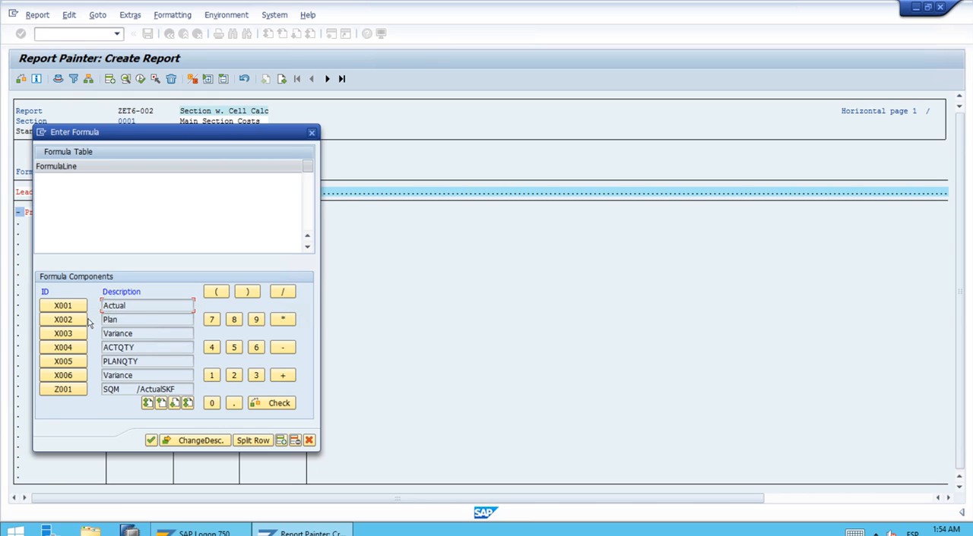
{"action": "left_click", "coordinate": [64, 306]}
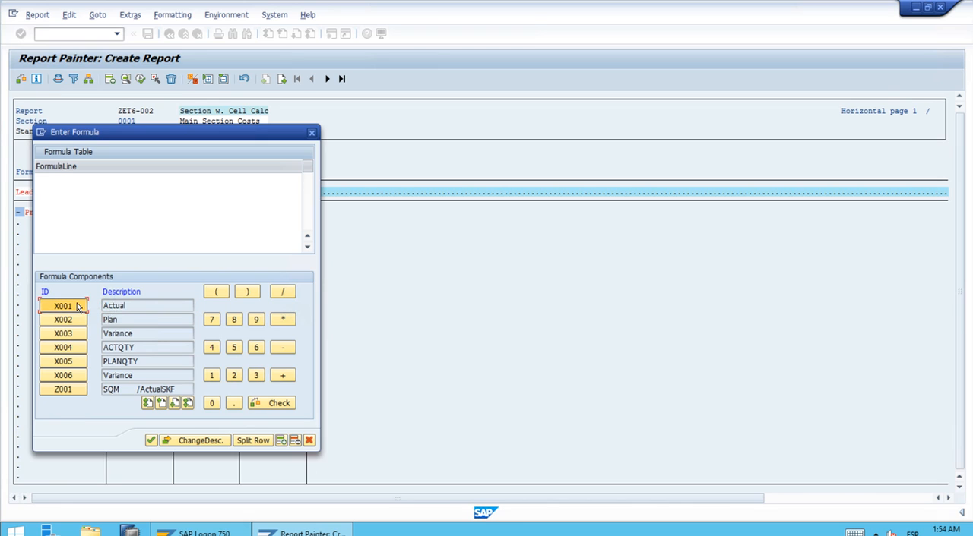
{"action": "left_click", "coordinate": [283, 295]}
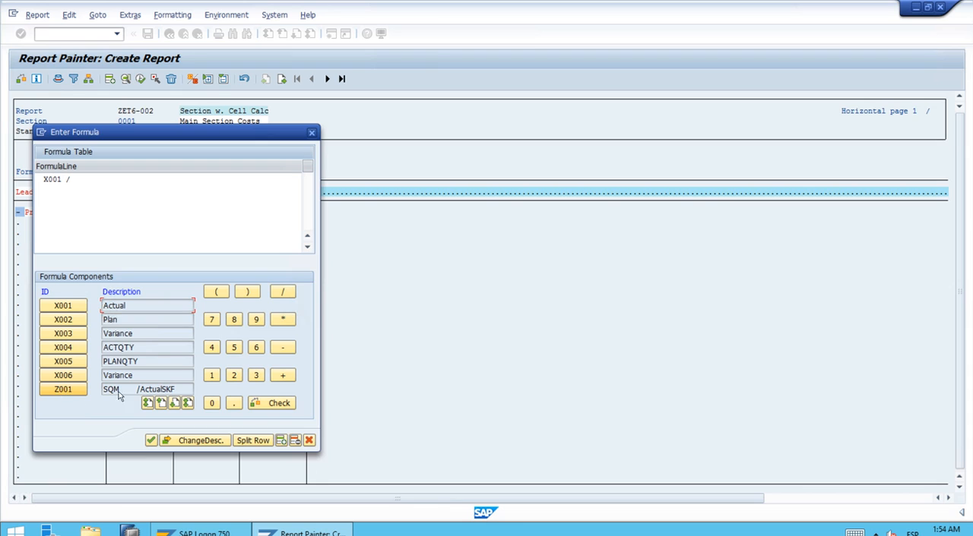
{"action": "left_click", "coordinate": [64, 389]}
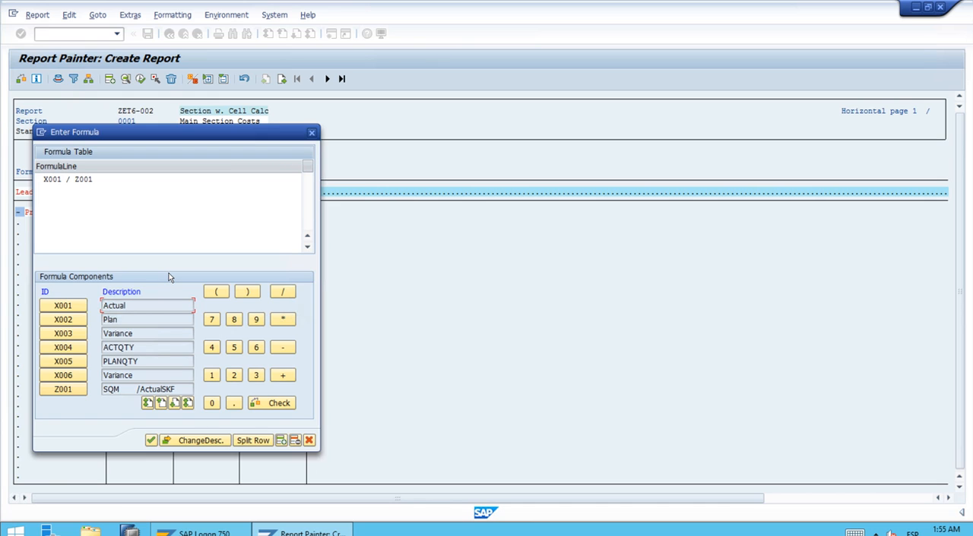
{"action": "left_click", "coordinate": [149, 442]}
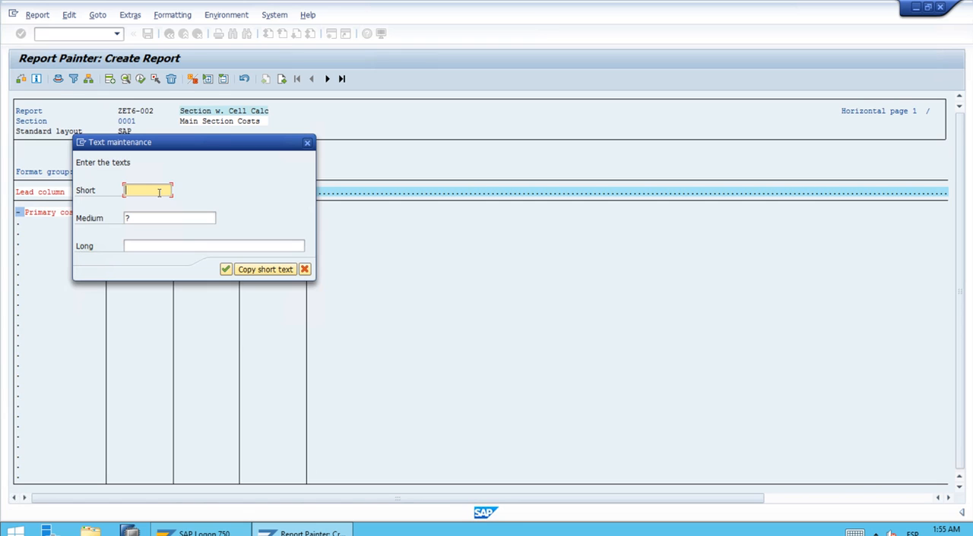
Name the new formula column Costs/SQM in its short, medium and long texts
{"action": "type", "text": "Costs/SQM"}
{"action": "left_click", "coordinate": [259, 270]}
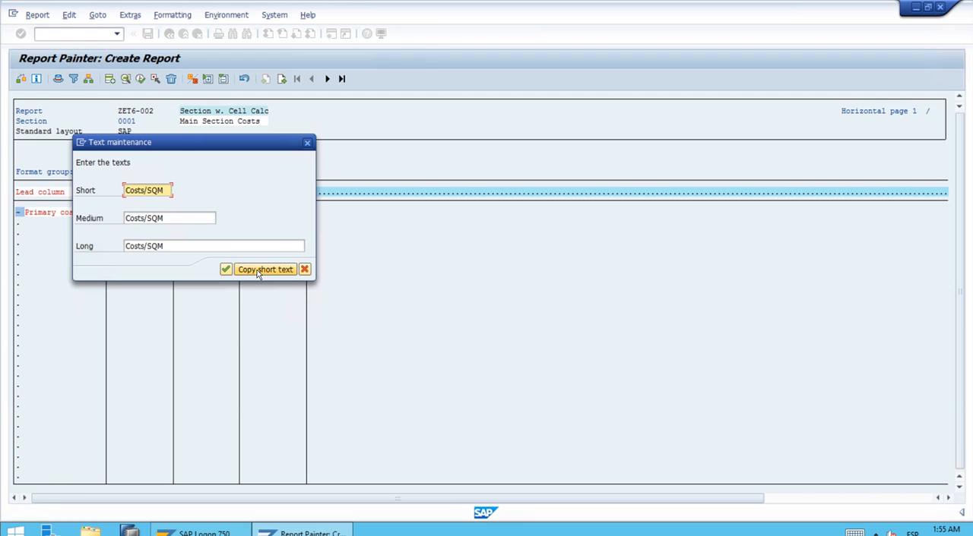
{"action": "left_click", "coordinate": [226, 270]}
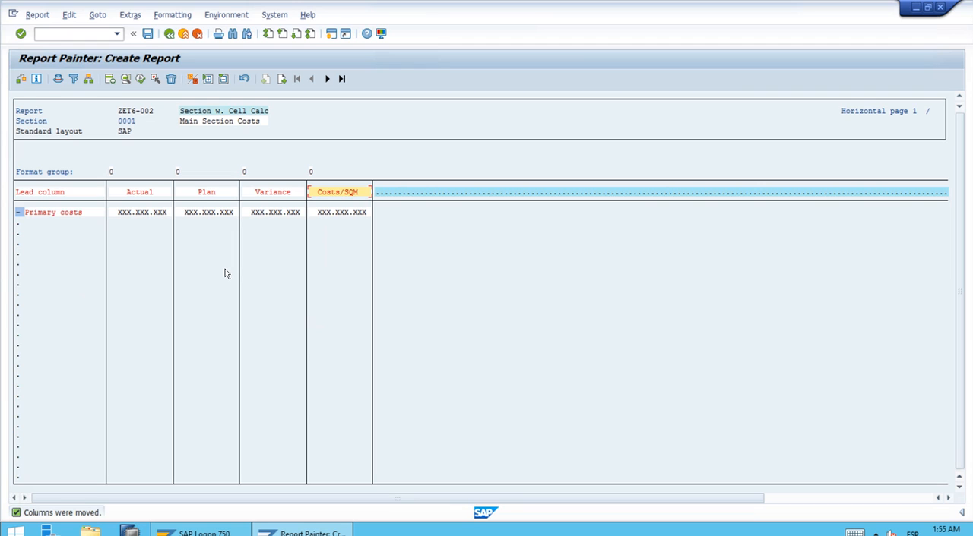
Add another formula column after Costs/SQM that divides Plan by SQM/PlanSKF (X002 / Z002)
{"action": "double_click", "coordinate": [384, 195]}
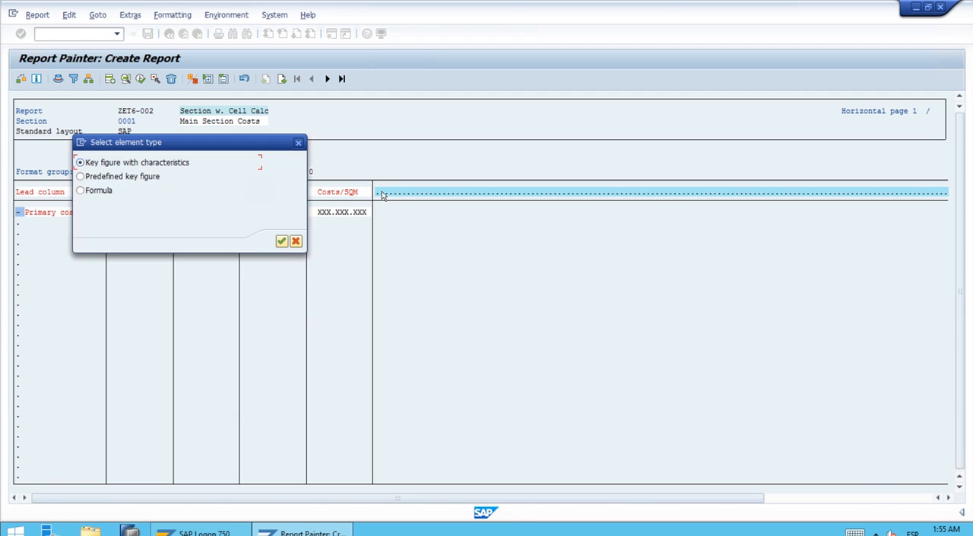
{"action": "left_click", "coordinate": [98, 193]}
{"action": "left_click", "coordinate": [281, 241]}
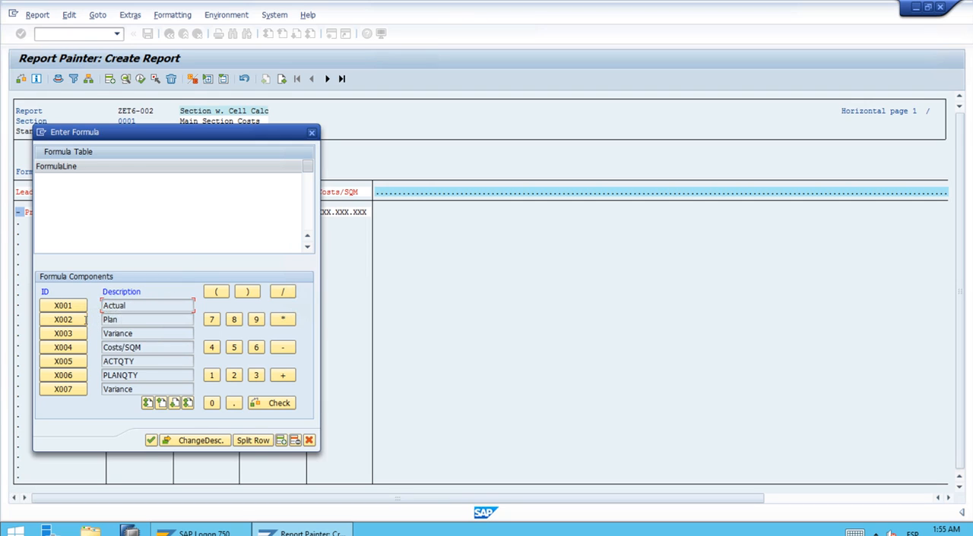
{"action": "left_click", "coordinate": [64, 320]}
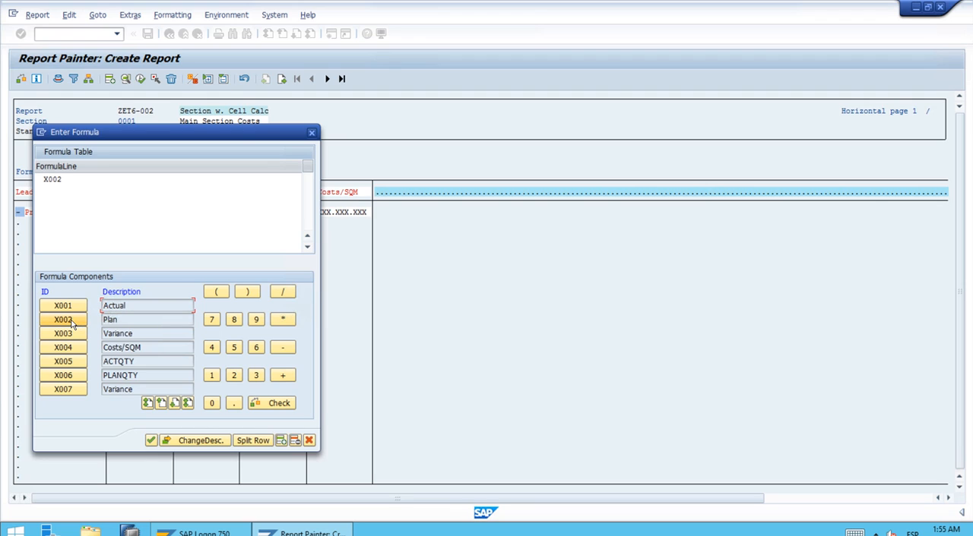
{"action": "left_click", "coordinate": [283, 294]}
{"action": "left_click", "coordinate": [175, 404]}
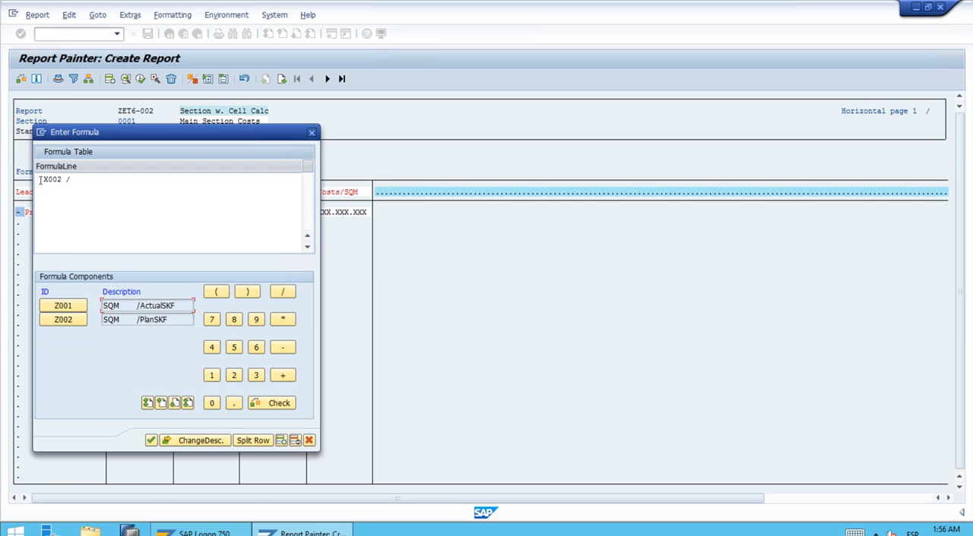
{"action": "left_click", "coordinate": [72, 323]}
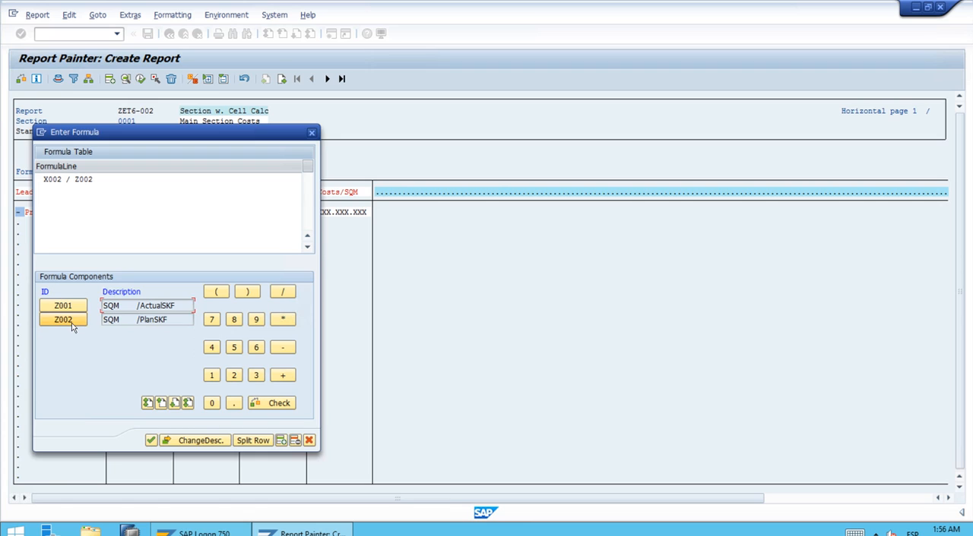
{"action": "left_click", "coordinate": [151, 441]}
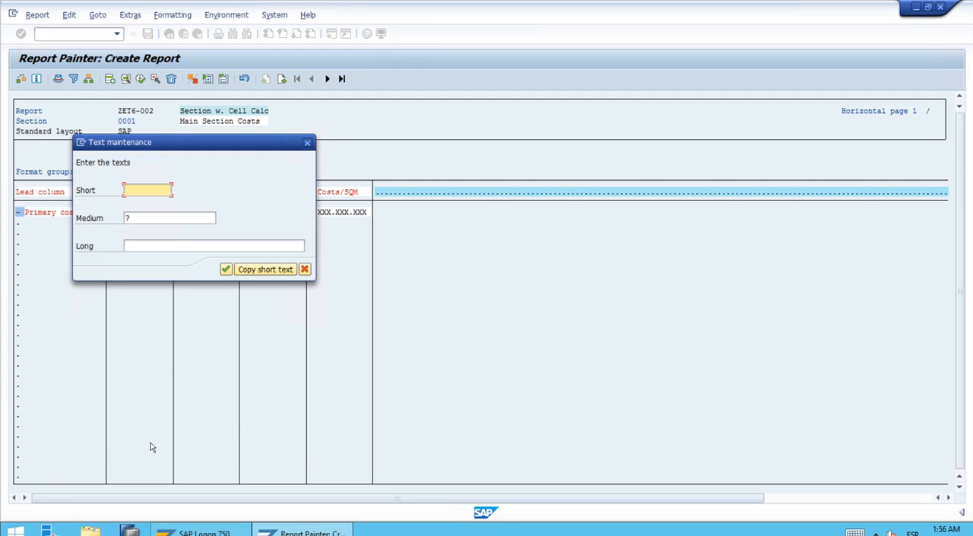
Name the Plan by SQM/PlanSKF formula column PCosts/SQM in its short, medium and long texts
{"action": "type", "text": "P"}
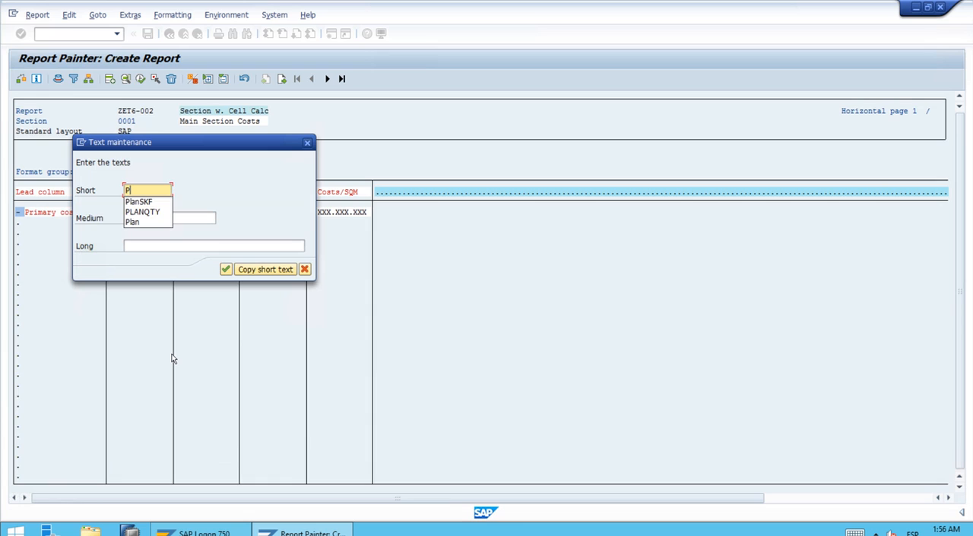
{"action": "type", "text": "Costs"}
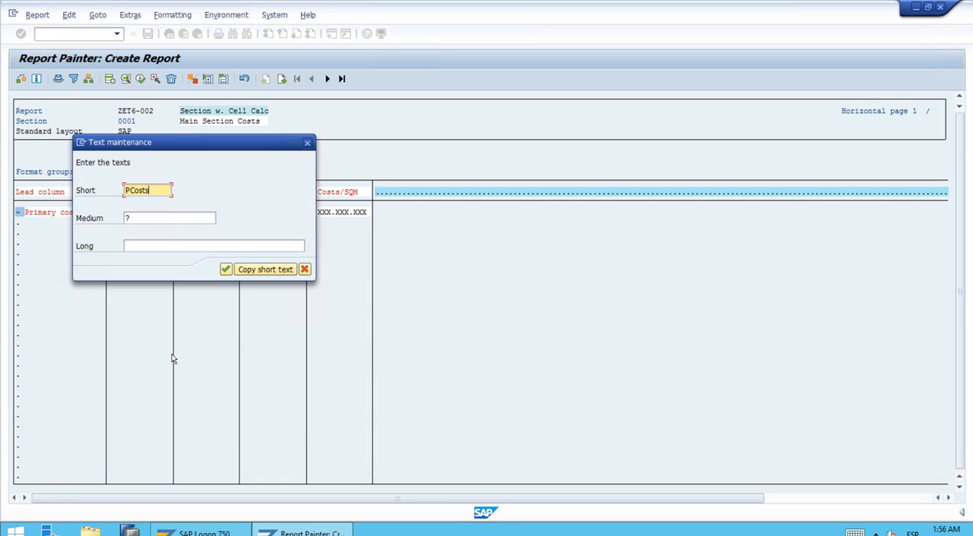
{"action": "type", "text": "/AQM"}
{"action": "key", "text": "Tab"}
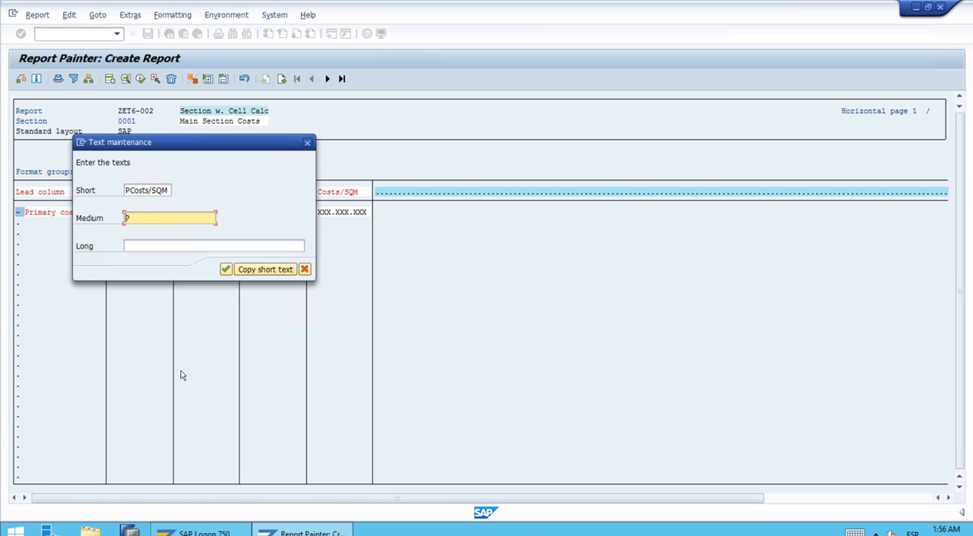
{"action": "left_click", "coordinate": [266, 270]}
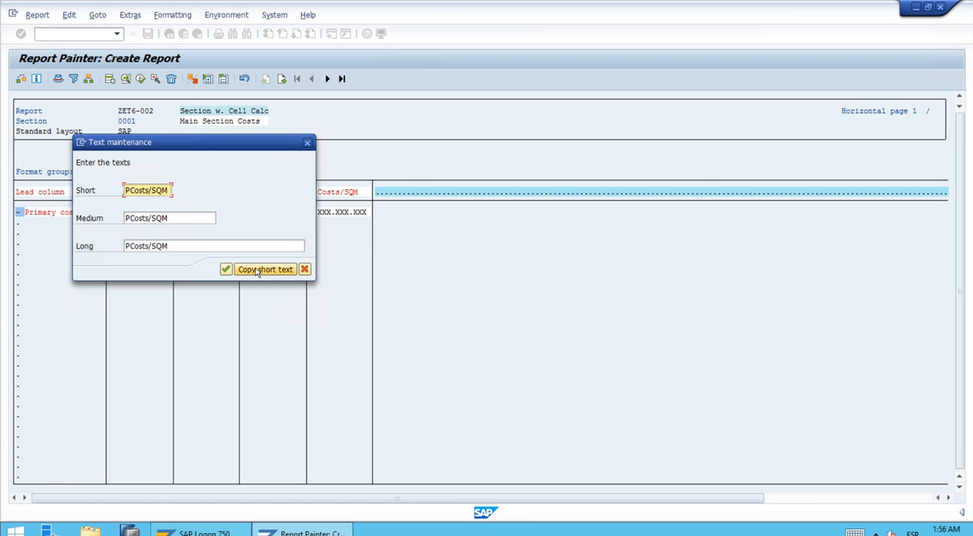
{"action": "left_click", "coordinate": [226, 270]}
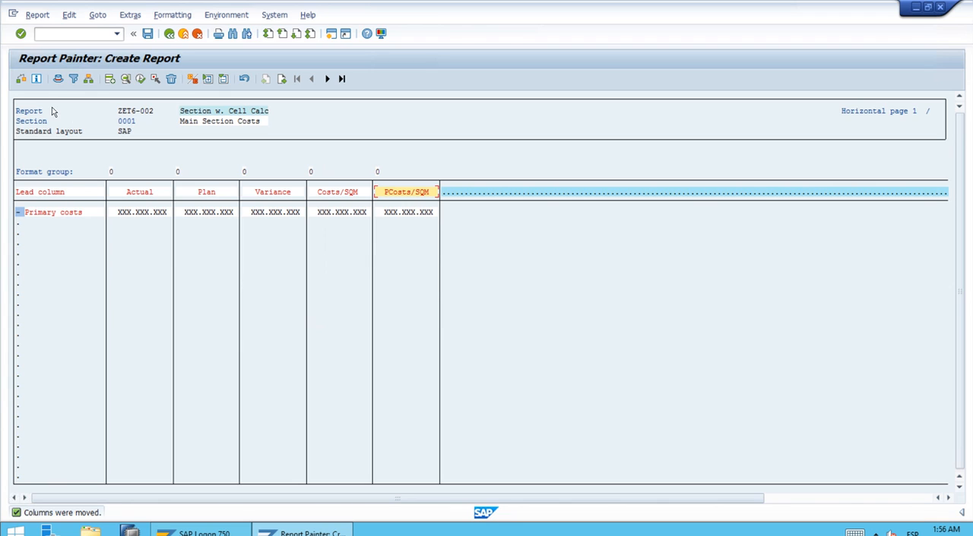
Save report ZET6-002 and assign it to report group ZET6
{"action": "left_click", "coordinate": [21, 80]}
{"action": "left_click", "coordinate": [149, 35]}
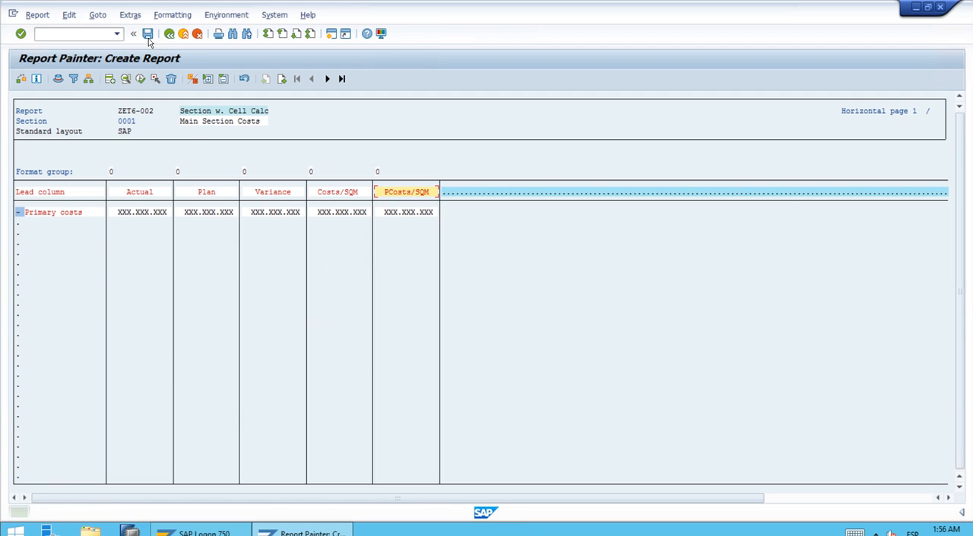
{"action": "left_click", "coordinate": [231, 19]}
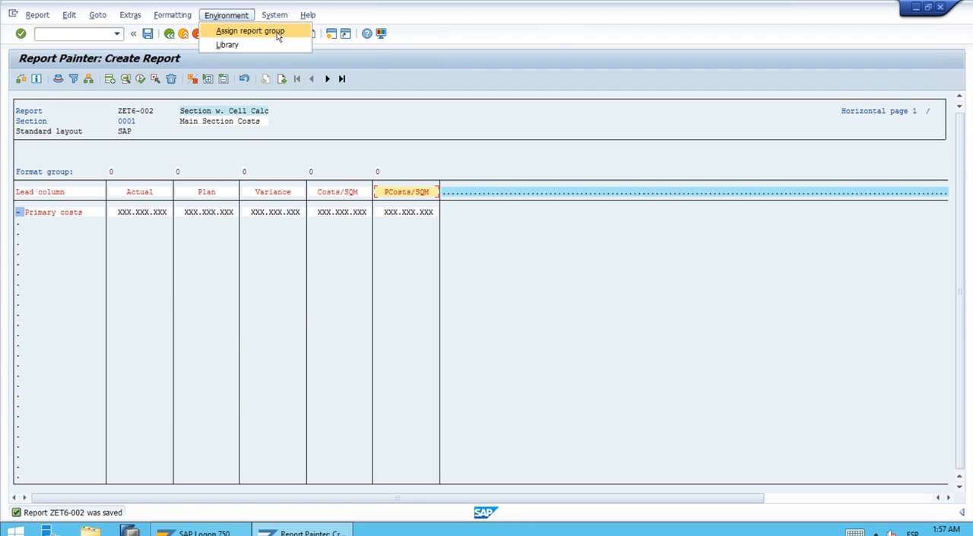
{"action": "left_click", "coordinate": [278, 36]}
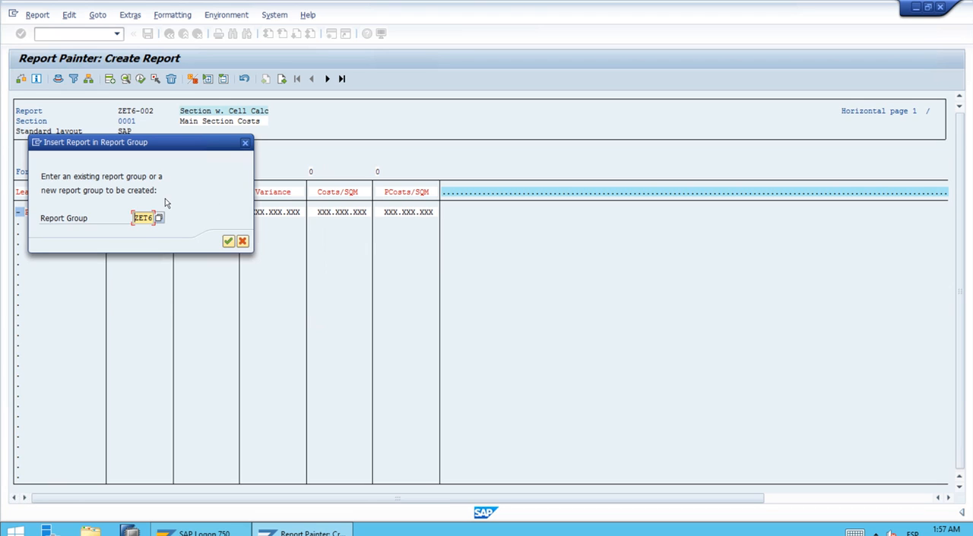
{"action": "left_click", "coordinate": [226, 242]}
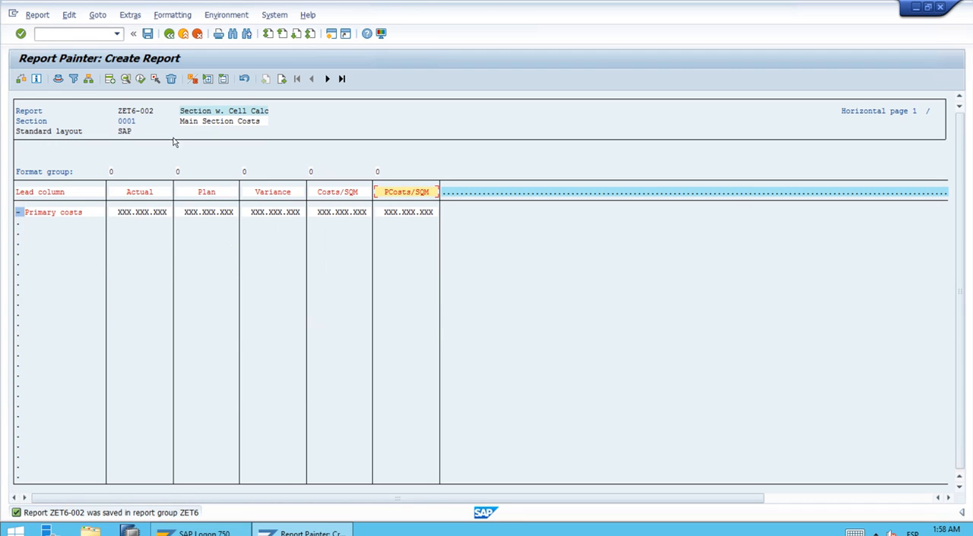
Execute the report for fiscal year 2021, periods 1 to 12, and display the Section w. Cell Calc output
{"action": "left_click", "coordinate": [140, 80]}
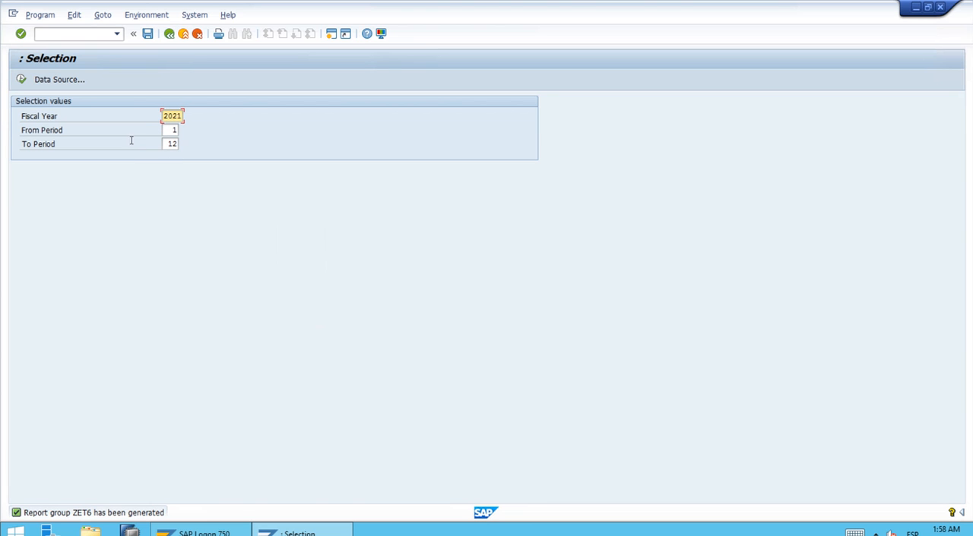
{"action": "left_click", "coordinate": [20, 79]}
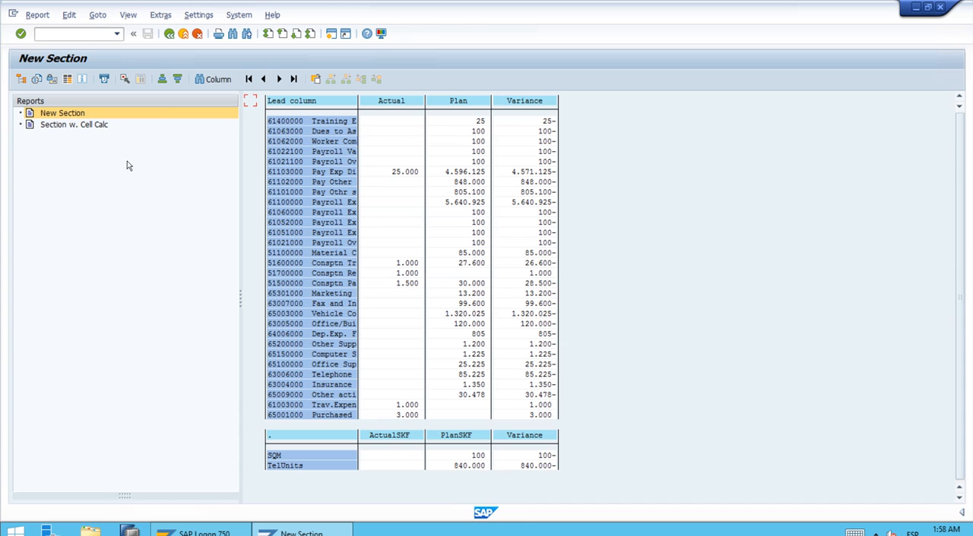
{"action": "left_click", "coordinate": [104, 127]}
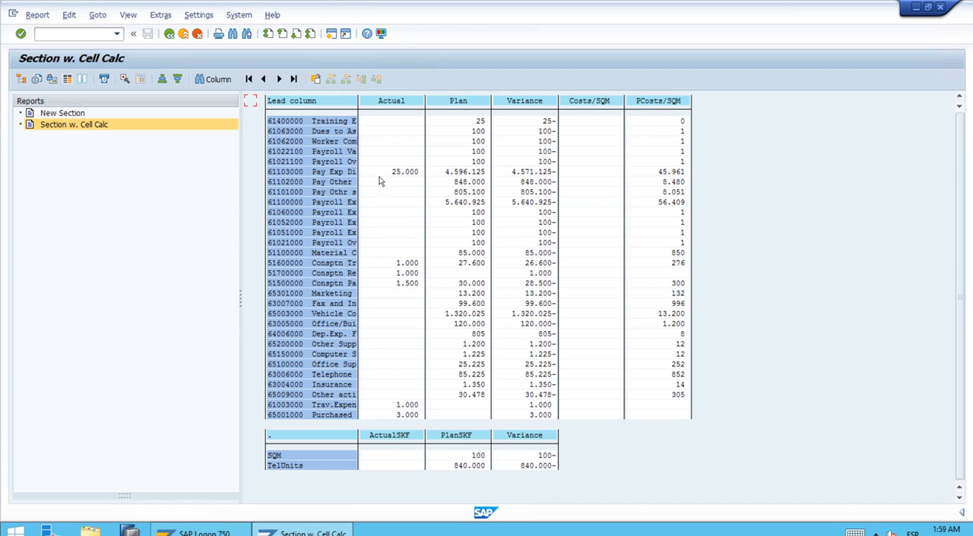
Compare the New Section and Section w. Cell Calc outputs, including the ACTQTY and PLANQTY page of the latter
{"action": "left_click", "coordinate": [114, 113]}
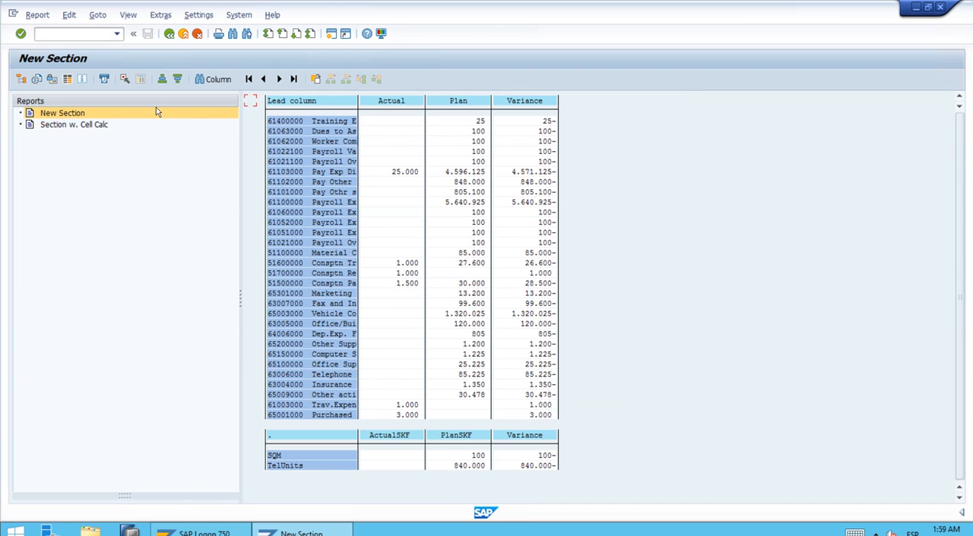
{"action": "left_click", "coordinate": [89, 128]}
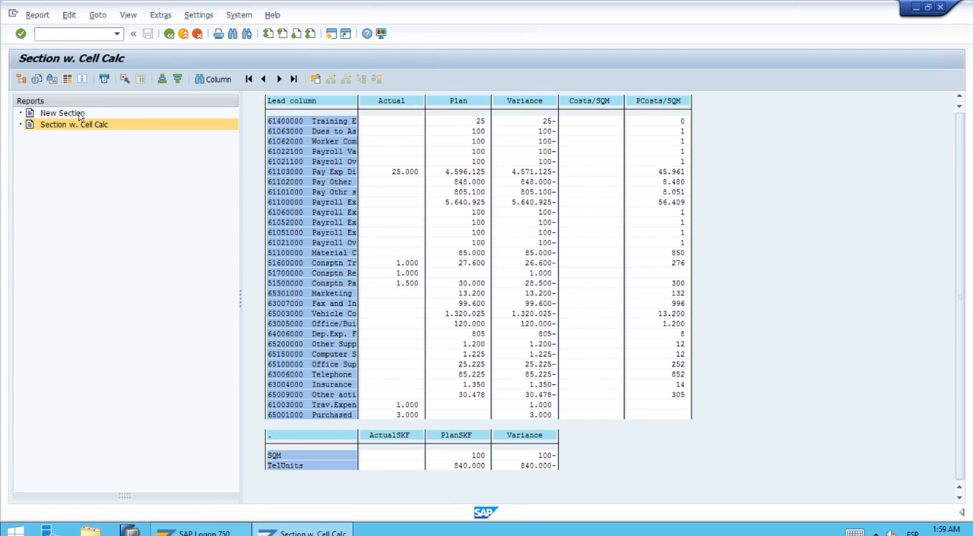
{"action": "left_click", "coordinate": [79, 114]}
{"action": "left_click", "coordinate": [101, 126]}
{"action": "left_click", "coordinate": [87, 114]}
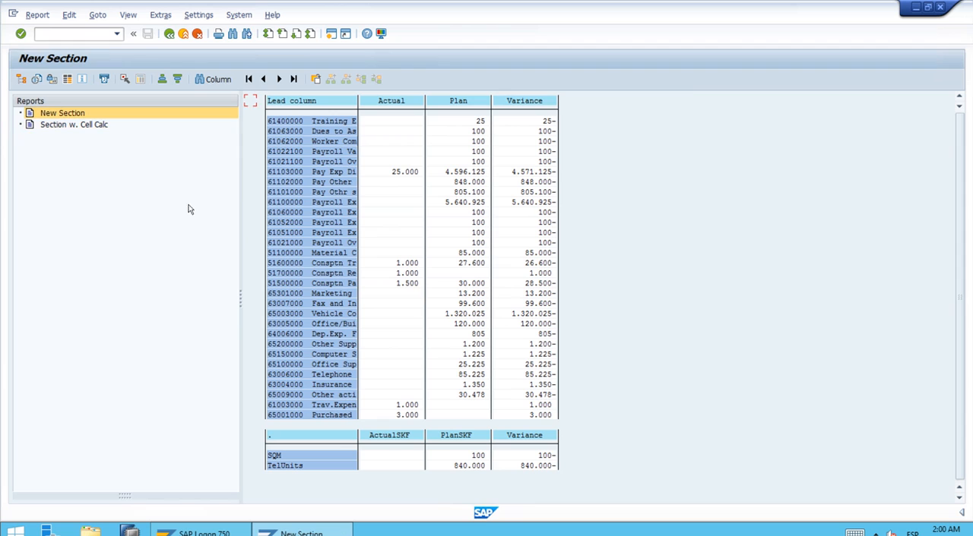
{"action": "left_click", "coordinate": [97, 126]}
{"action": "left_click", "coordinate": [71, 114]}
{"action": "left_click", "coordinate": [97, 126]}
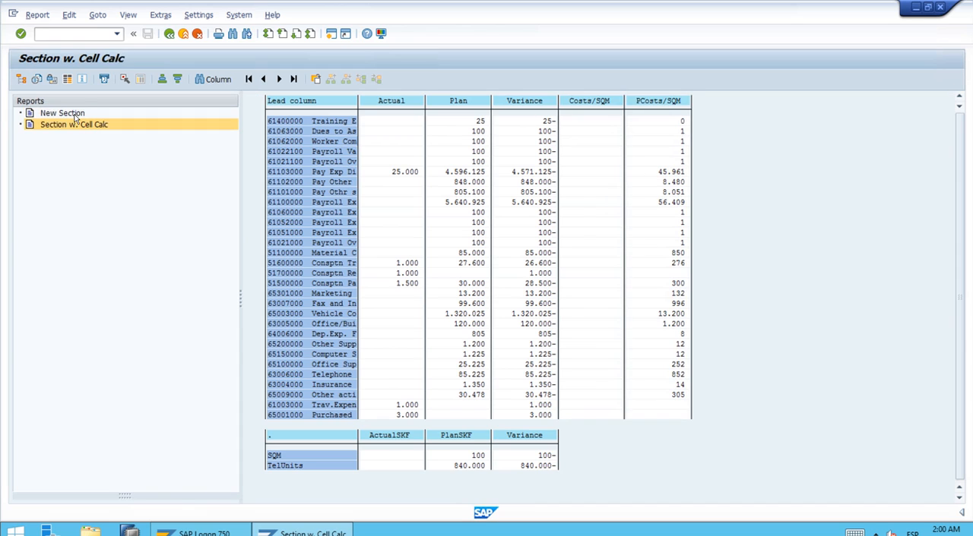
{"action": "left_click", "coordinate": [74, 114]}
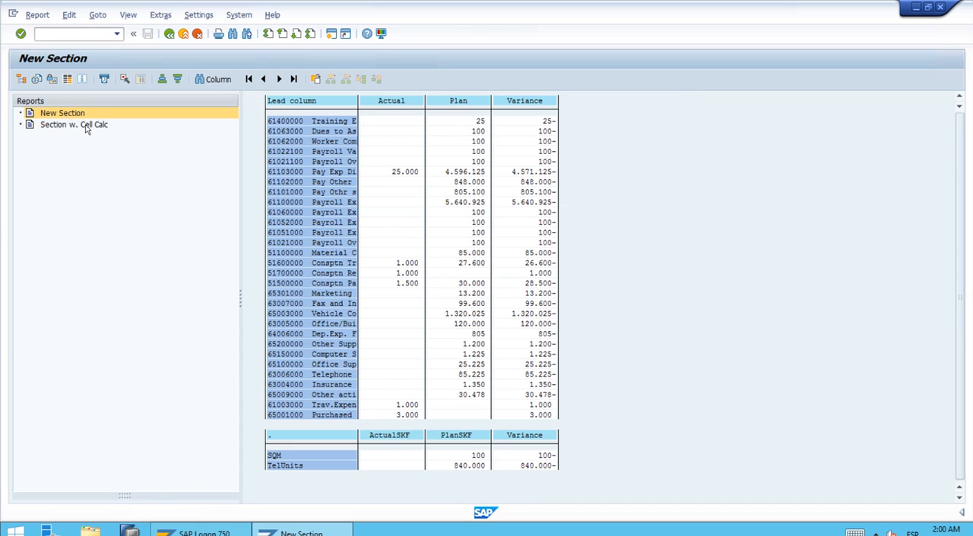
{"action": "left_click", "coordinate": [86, 127]}
{"action": "left_click", "coordinate": [278, 80]}
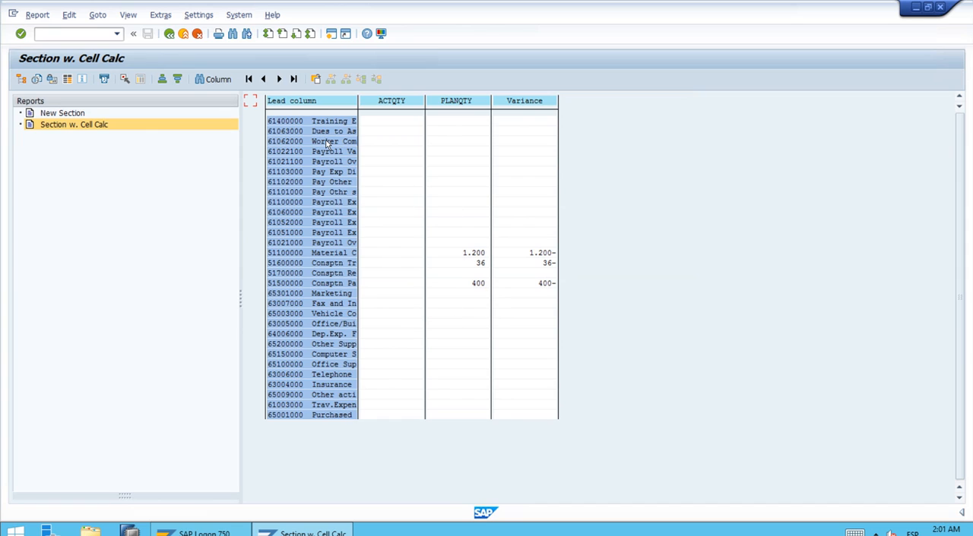
{"action": "left_click", "coordinate": [263, 79]}
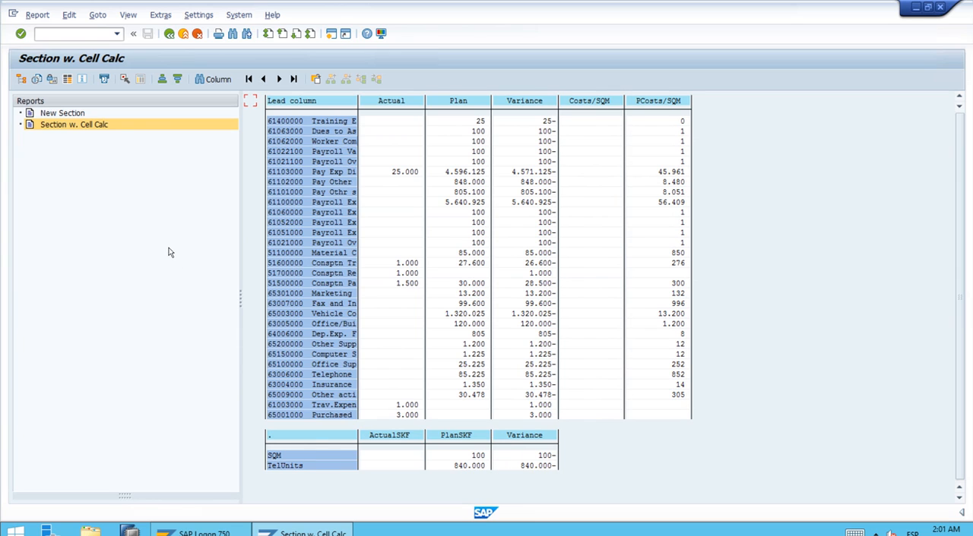
Exit the report output and leave Report Painter, returning to the SAP Easy Access screen
{"action": "left_click", "coordinate": [169, 34]}
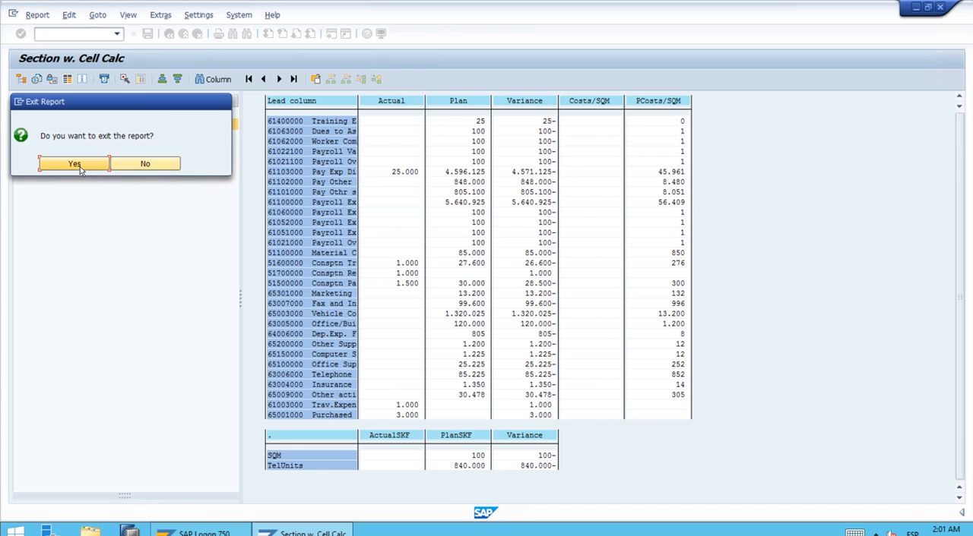
{"action": "left_click", "coordinate": [80, 167]}
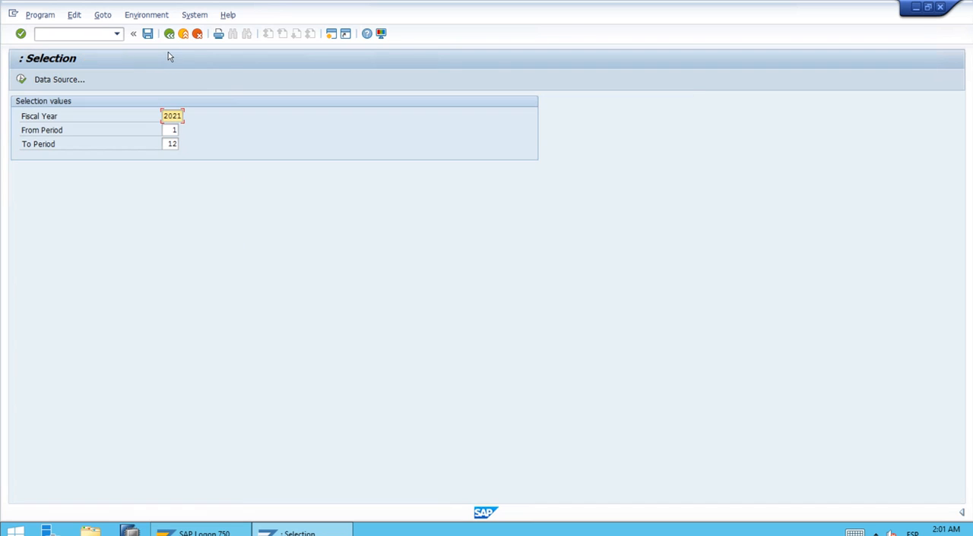
{"action": "left_click", "coordinate": [168, 35]}
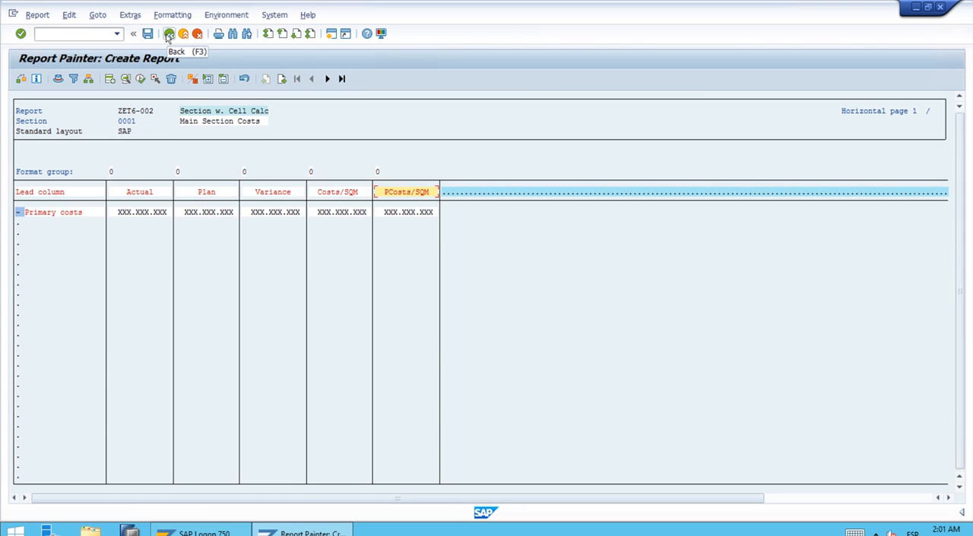
{"action": "left_click", "coordinate": [168, 35]}
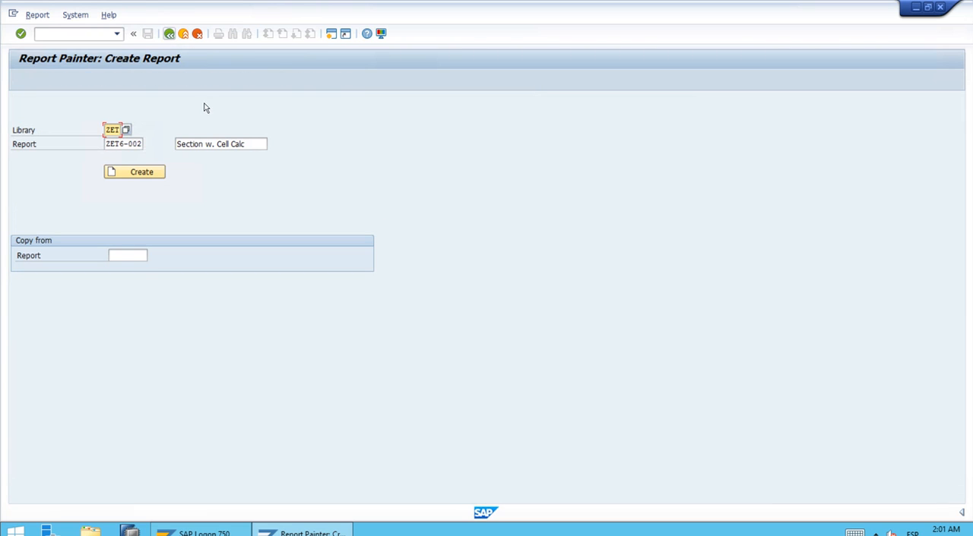
{"action": "left_click", "coordinate": [170, 35]}
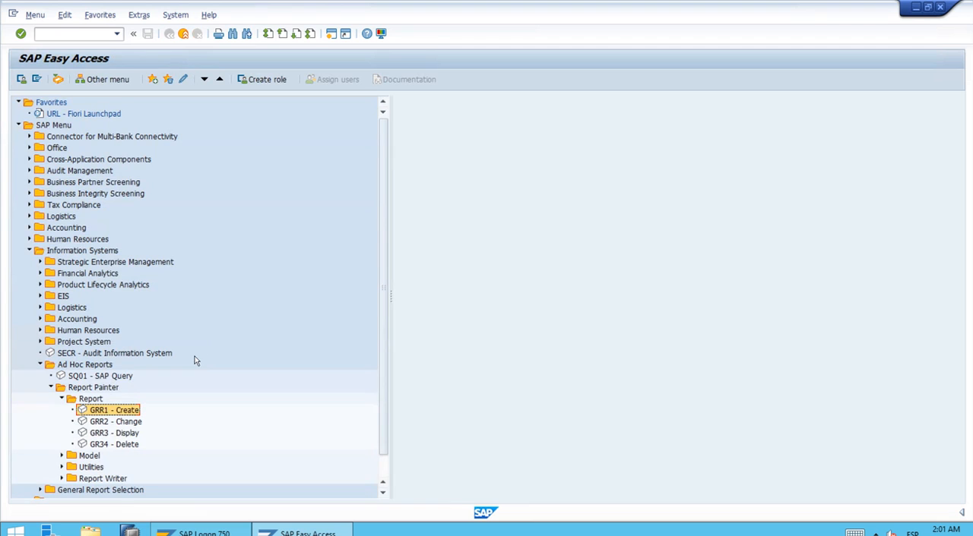
Collapse the Report, Report Painter, Ad Hoc Reports and Information Systems folders in the SAP Menu
{"action": "left_click", "coordinate": [62, 399]}
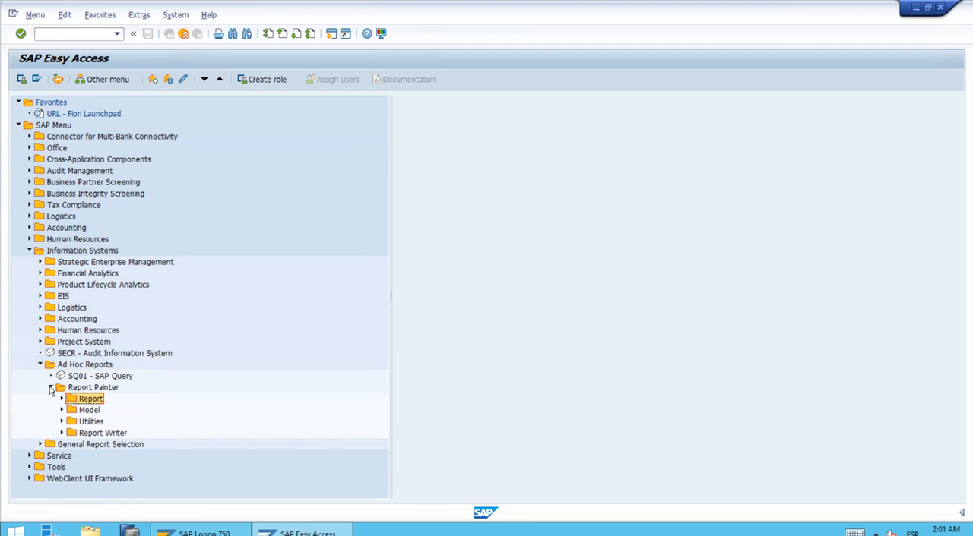
{"action": "left_click", "coordinate": [51, 388]}
{"action": "left_click", "coordinate": [40, 365]}
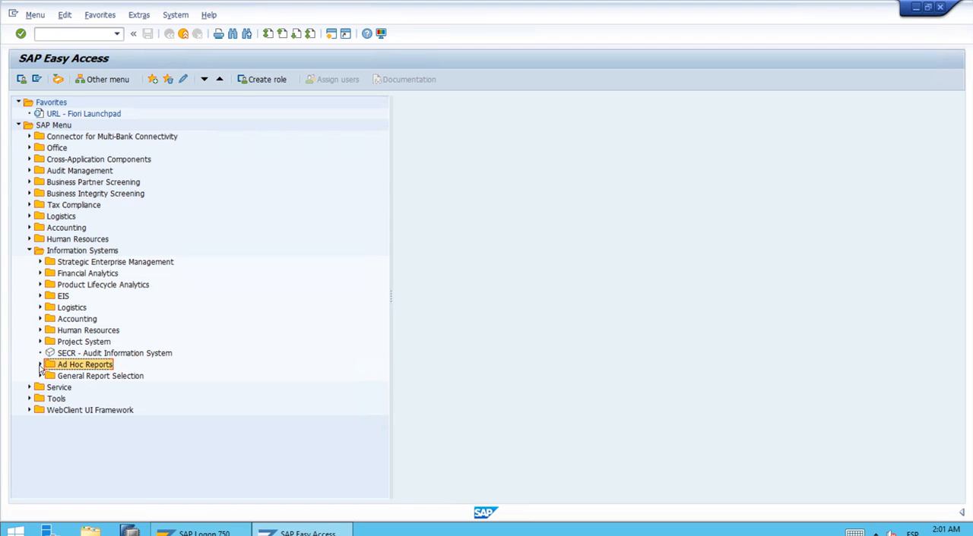
{"action": "left_click", "coordinate": [28, 252]}
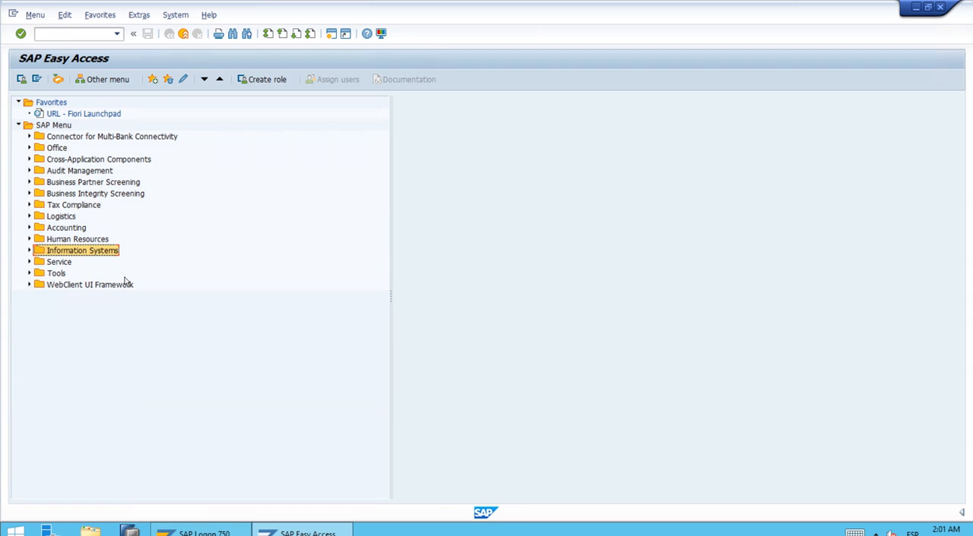